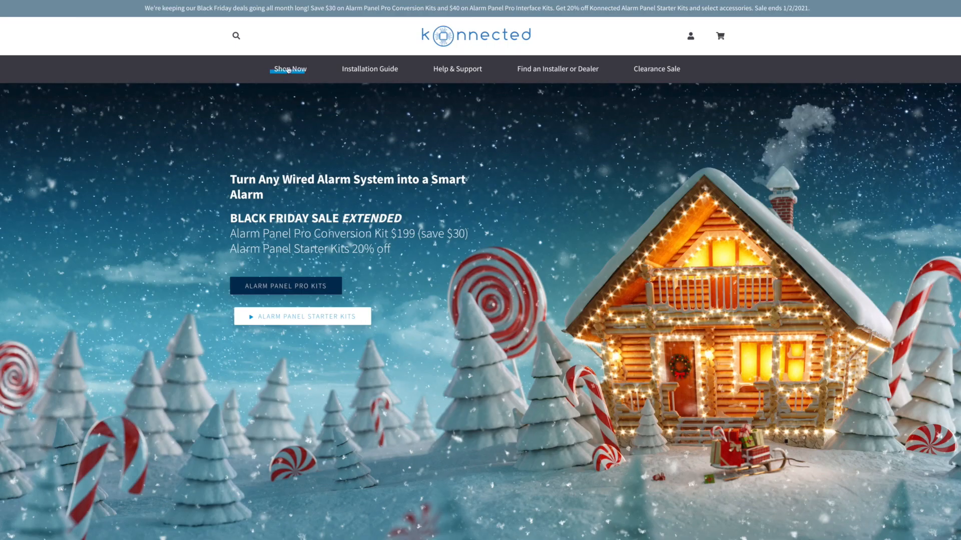
- Go to the Konnected store's product listing via Shop Now
click(288, 69)
scroll(168, 232, down, 1)
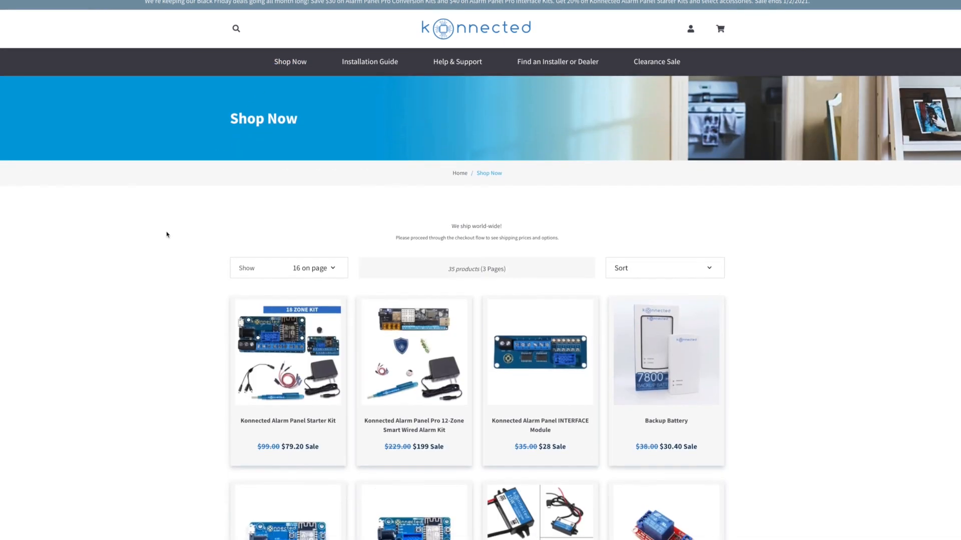
scroll(168, 233, down, 1)
scroll(169, 233, down, 1)
scroll(168, 234, down, 2)
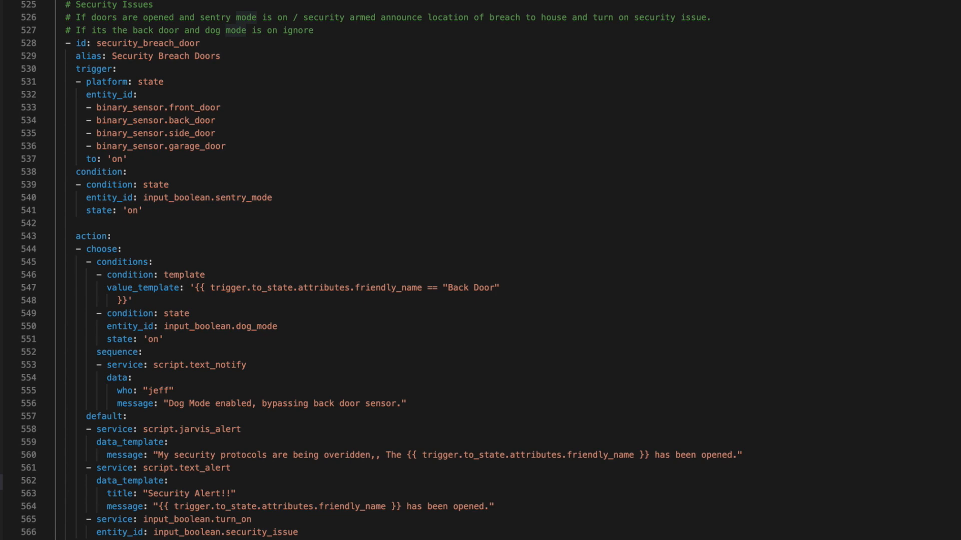
scroll(481, 270, down, 7)
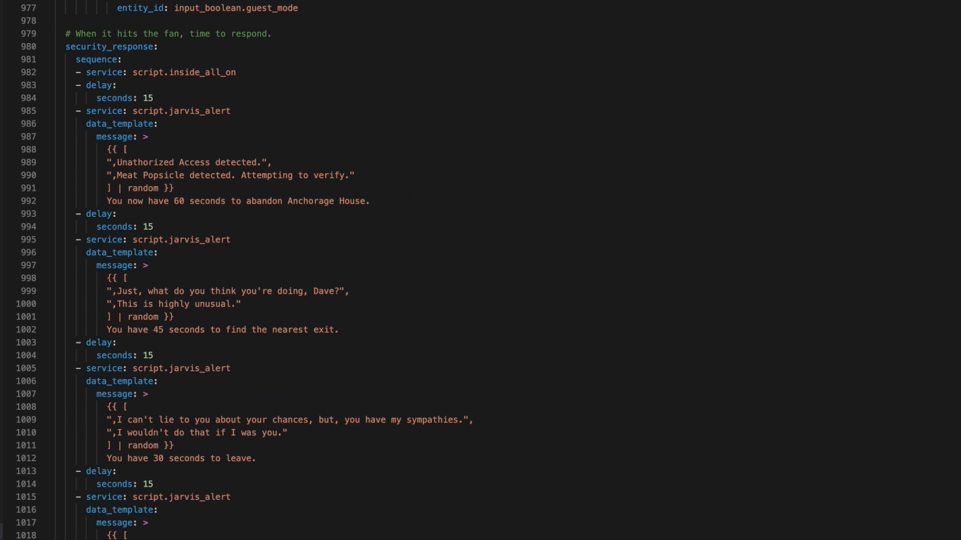
scroll(300, 271, down, 7)
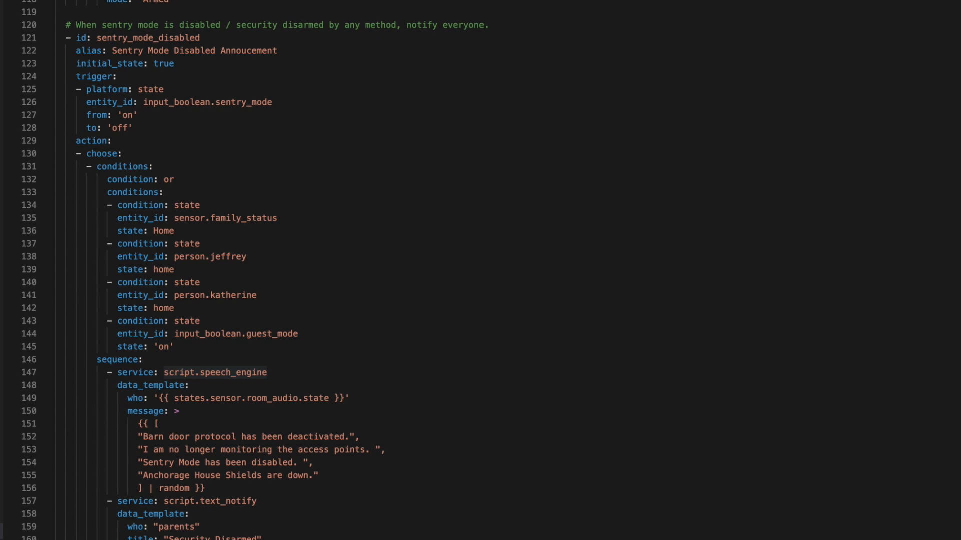
scroll(480, 271, down, 5)
scroll(481, 270, down, 3)
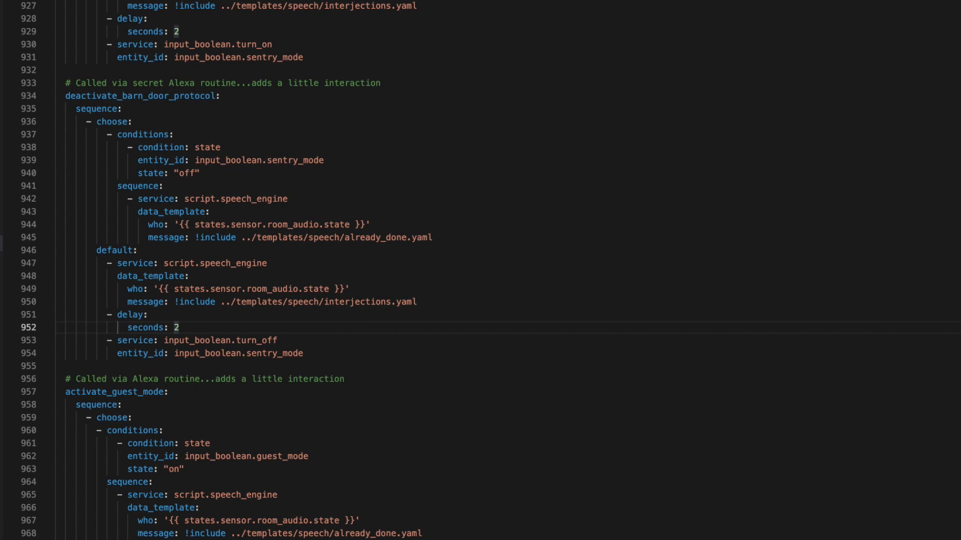
scroll(301, 270, up, 3)
scroll(301, 270, up, 3)
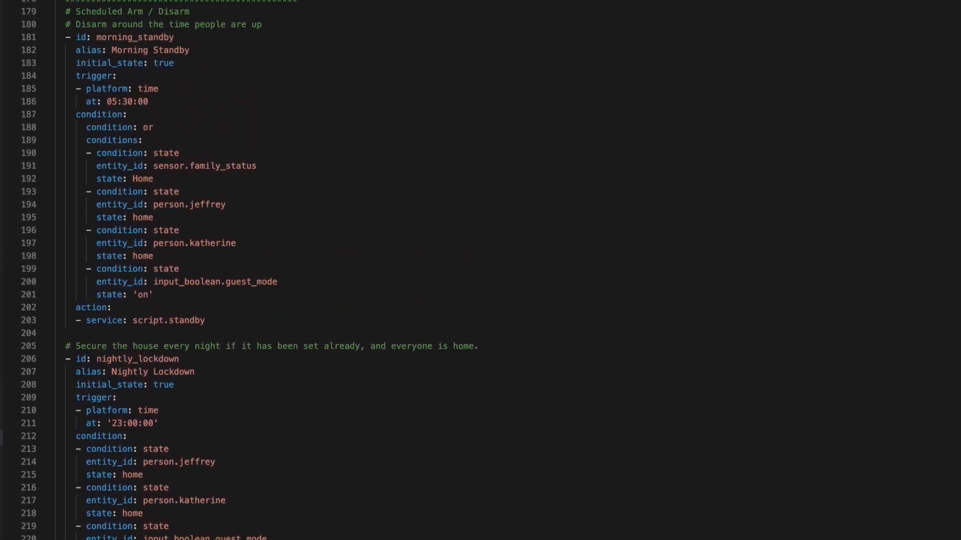
scroll(300, 271, up, 3)
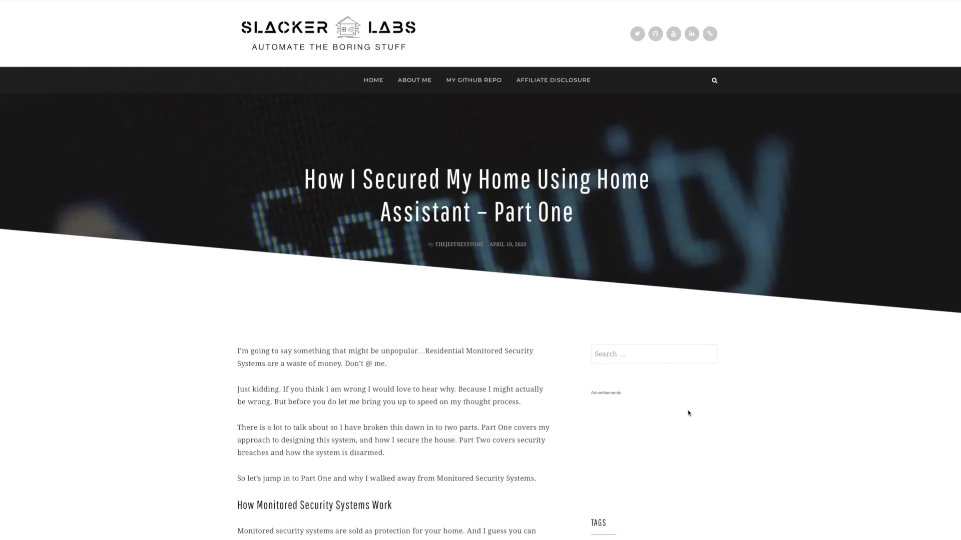
scroll(755, 424, down, 1)
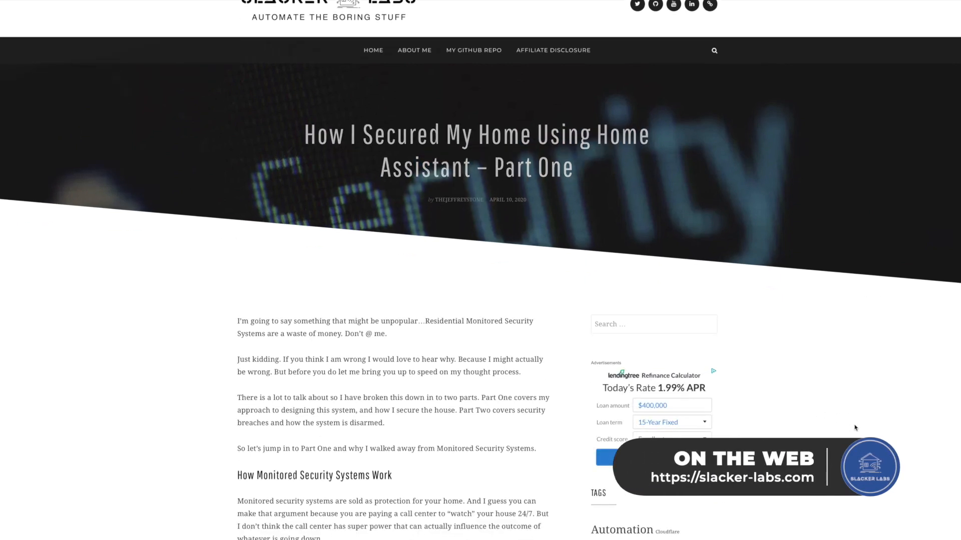
scroll(855, 428, up, 1)
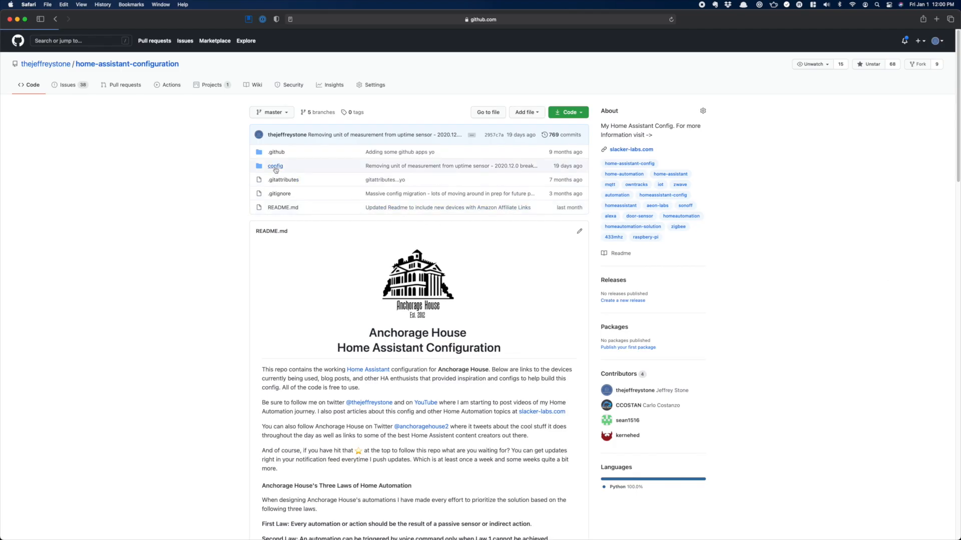
- Navigate config → packages and view the security.yaml package file
click(275, 166)
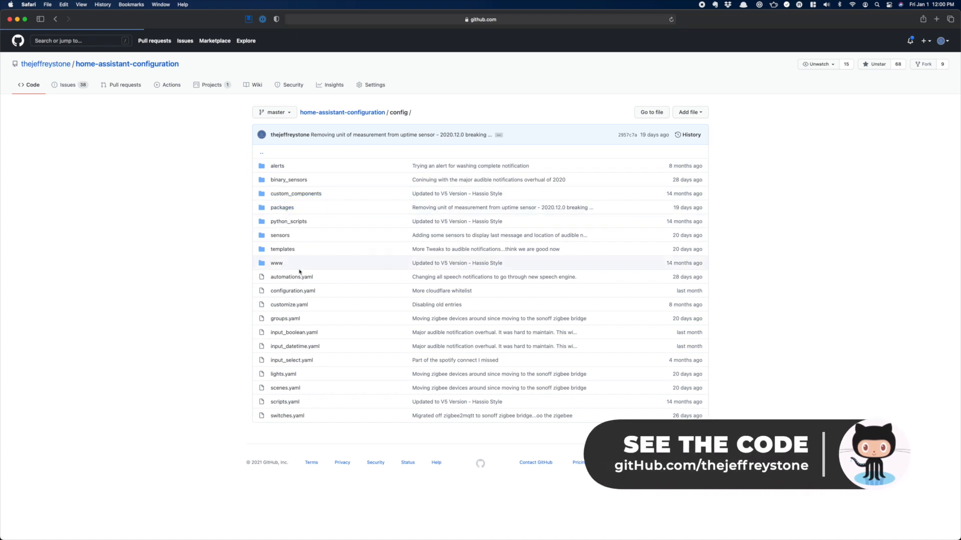
click(299, 271)
scroll(323, 320, down, 10)
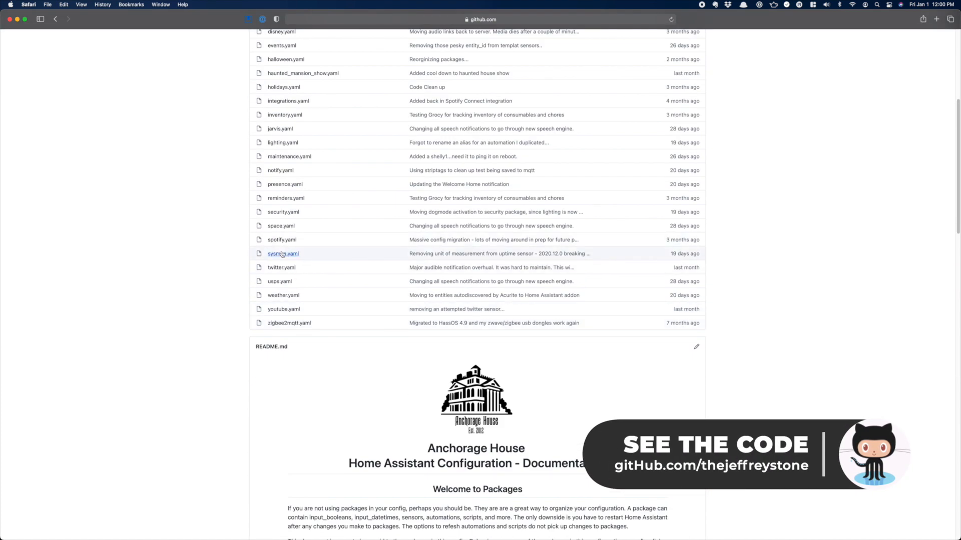
click(284, 212)
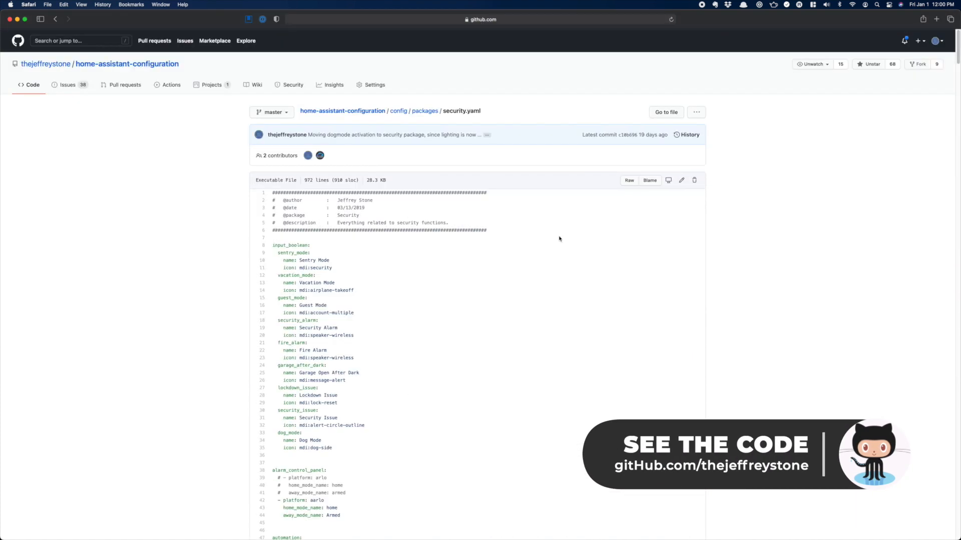